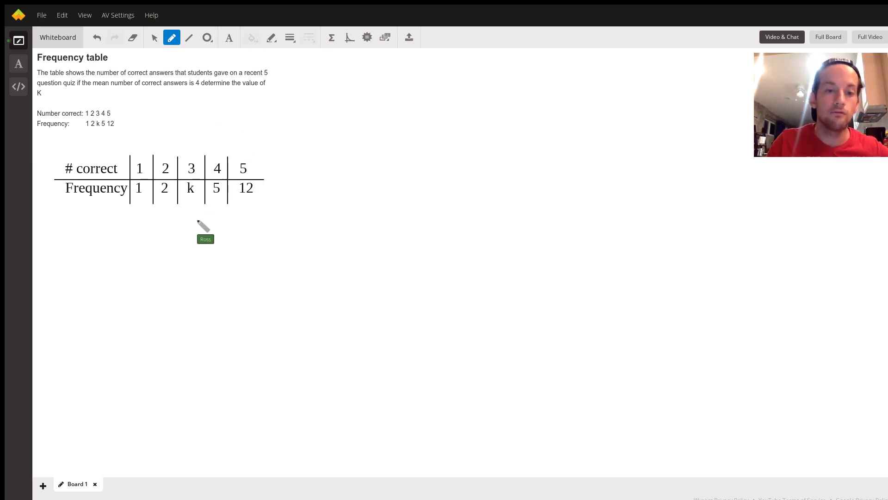
Remove the arrow under k, circle the 5/12 column and the mean 4, and draw a fraction bar
drag(194, 206, 202, 207)
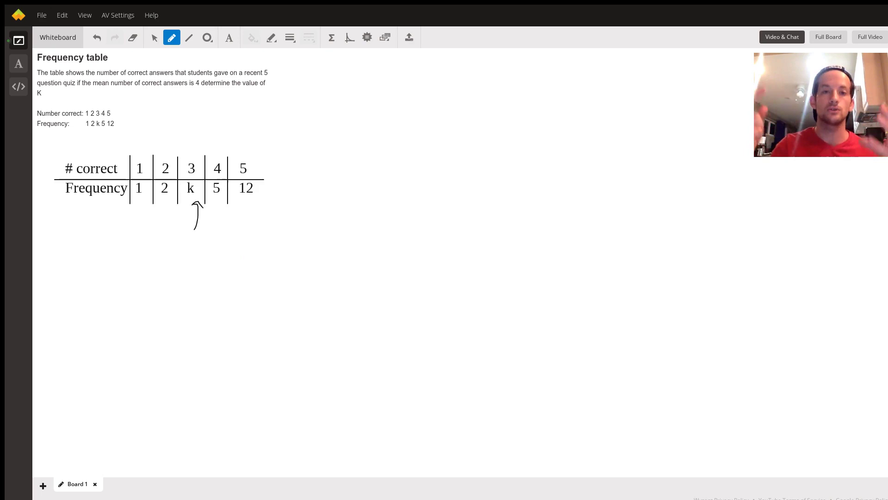
key(ctrl+z)
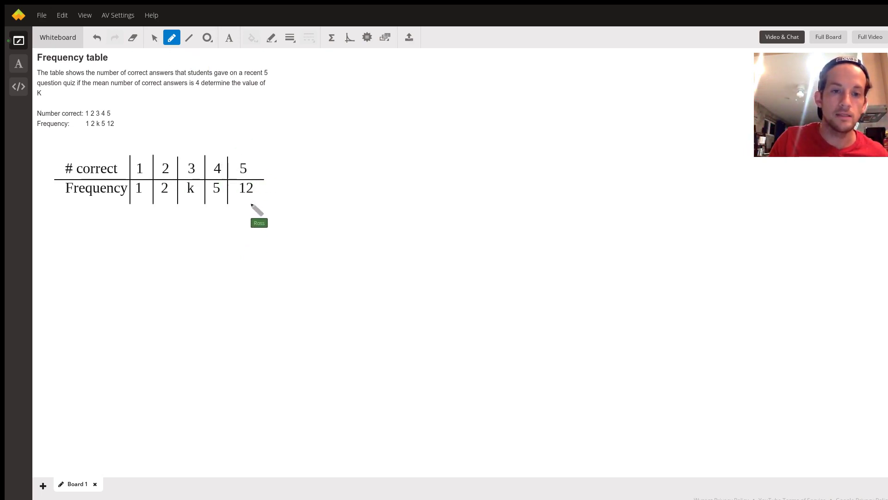
drag(251, 204, 257, 168)
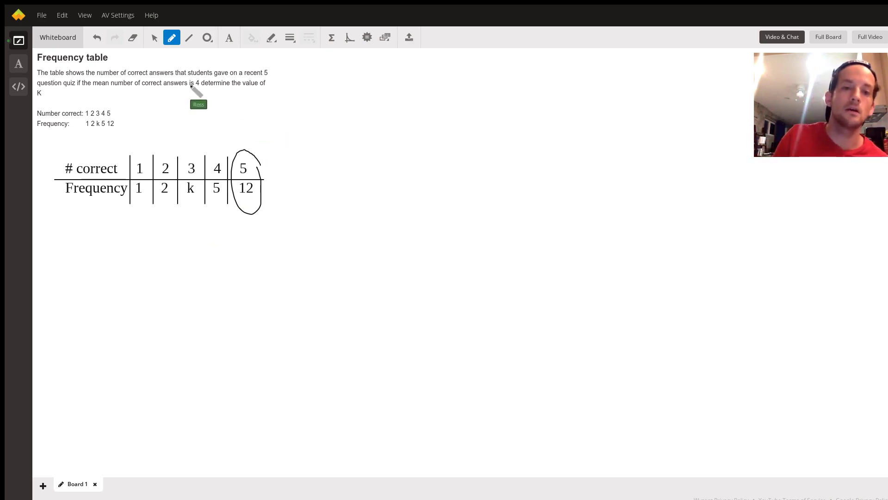
drag(200, 79, 203, 82)
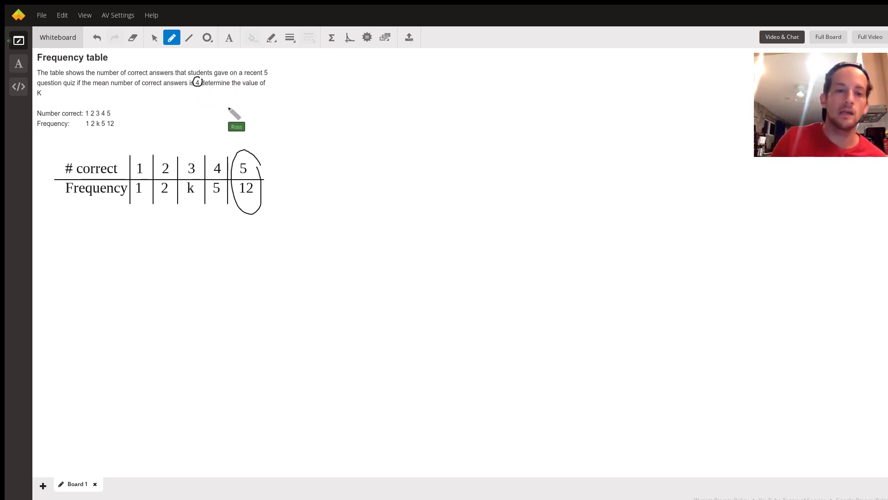
drag(282, 112, 443, 107)
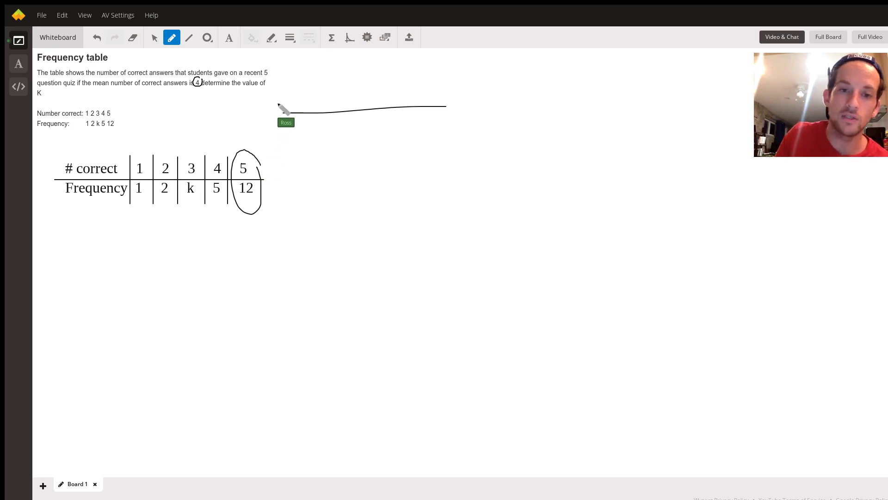
Write 12(5)+5(4)+3(k)+2(2)+1(1) above the bar, with down arrows on the 4 and 3 columns
mouse_move(277, 101)
mouse_down()
mouse_move(276, 110)
mouse_move(298, 110)
mouse_up()
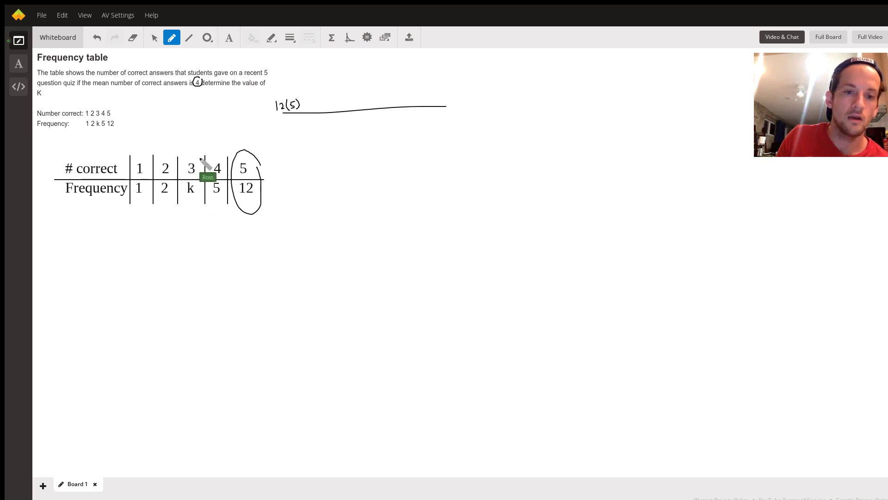
drag(218, 149, 221, 156)
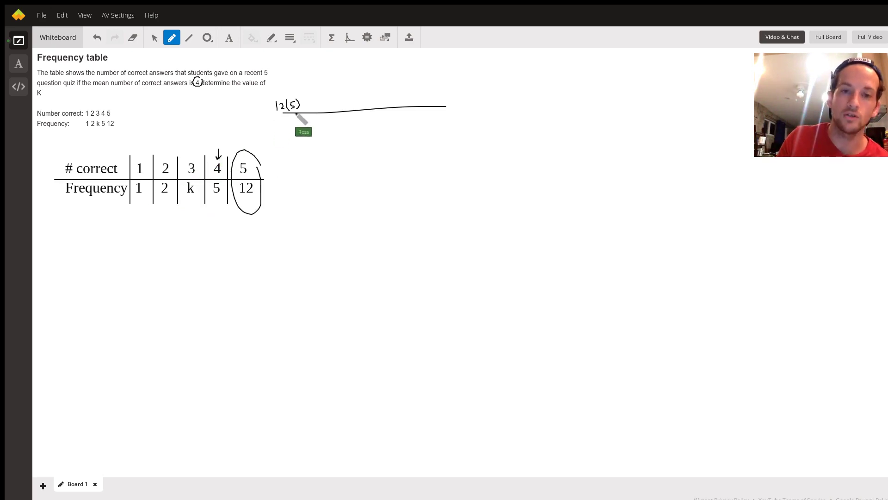
mouse_move(309, 101)
mouse_down()
mouse_move(308, 109)
mouse_move(338, 110)
mouse_up()
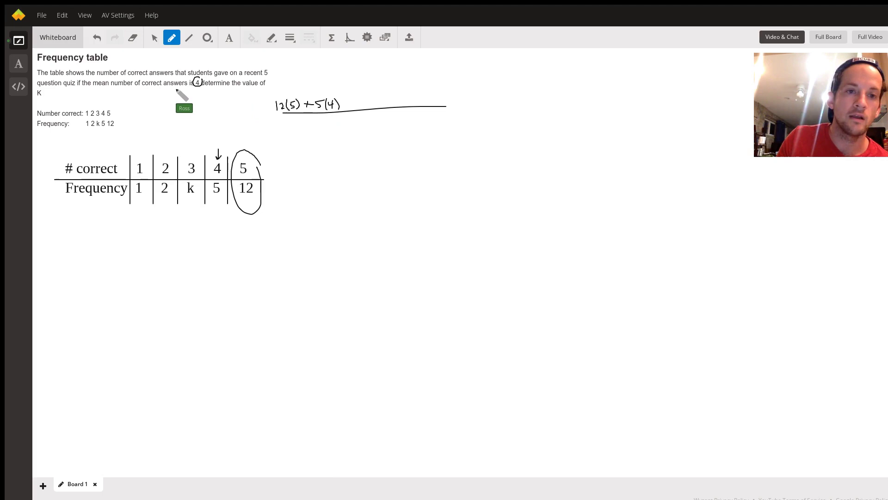
drag(165, 87, 181, 88)
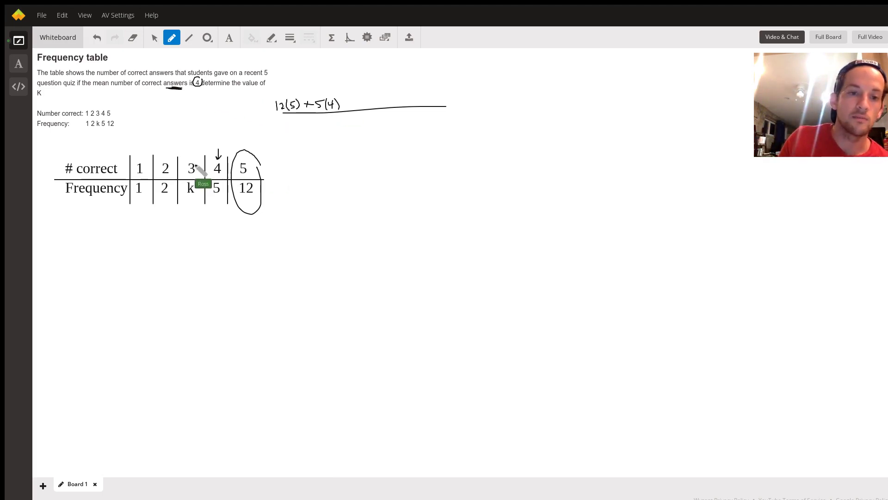
drag(190, 151, 193, 156)
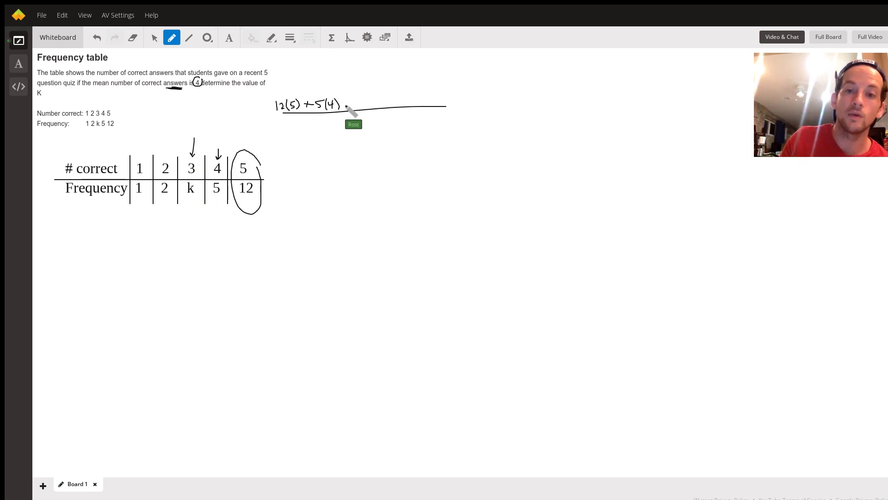
mouse_move(347, 100)
mouse_down()
mouse_move(446, 107)
mouse_move(423, 106)
mouse_up()
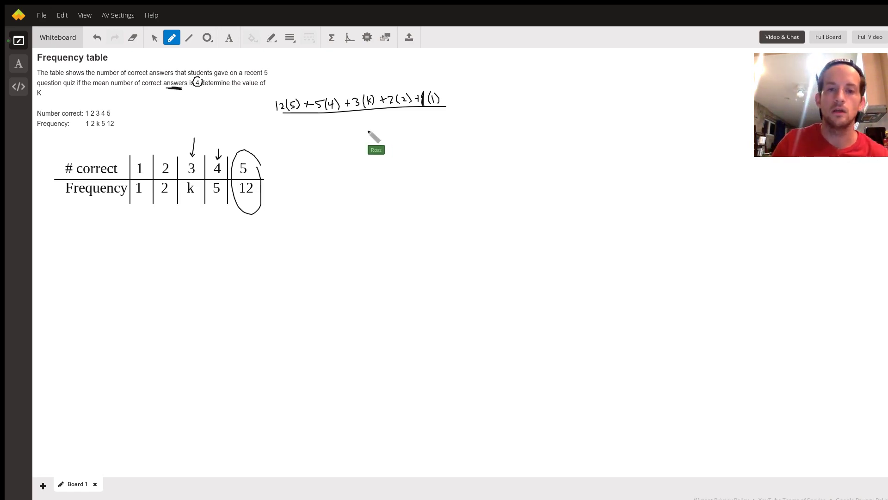
Loop the Frequency row and write the denominator 12+5+k+2+1 under the fraction bar
mouse_move(180, 180)
mouse_down()
mouse_move(149, 206)
mouse_move(255, 206)
mouse_move(202, 178)
mouse_up()
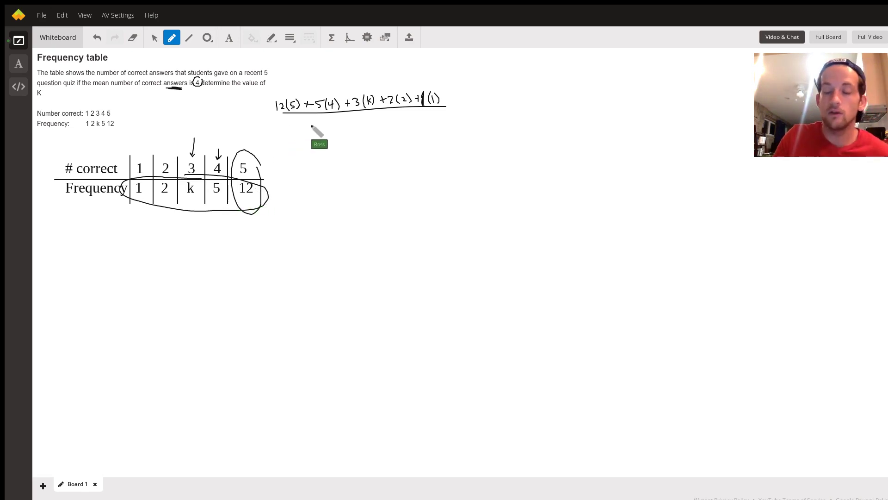
mouse_move(306, 124)
mouse_down()
mouse_move(306, 132)
mouse_move(326, 132)
mouse_move(331, 123)
mouse_up()
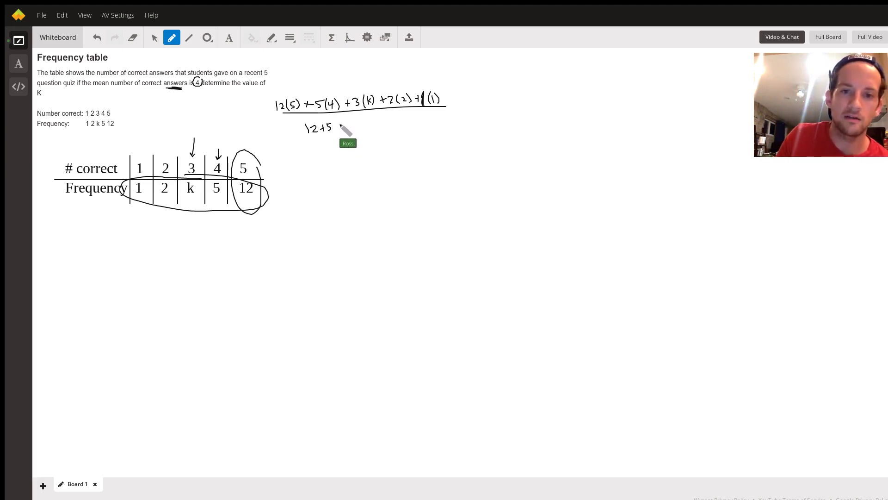
mouse_move(340, 124)
mouse_down()
mouse_move(341, 132)
mouse_move(394, 132)
mouse_up()
drag(390, 128, 401, 131)
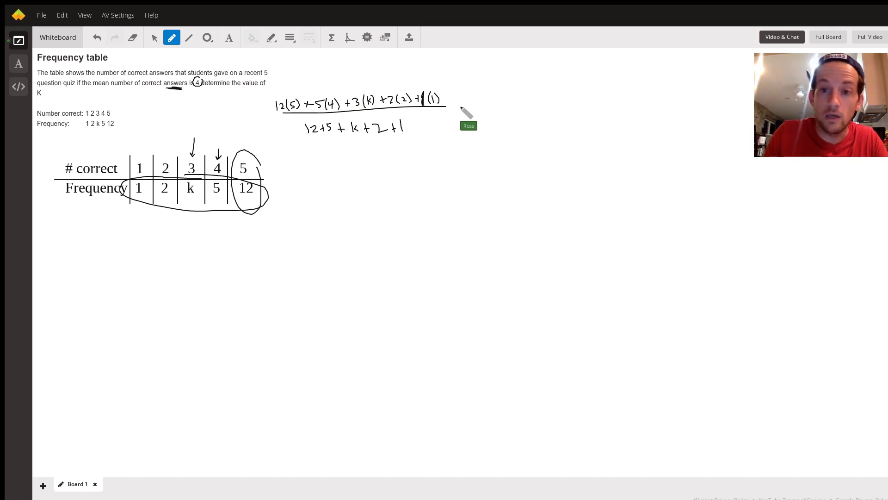
Write = 4 to the right of the fraction
drag(457, 106, 465, 110)
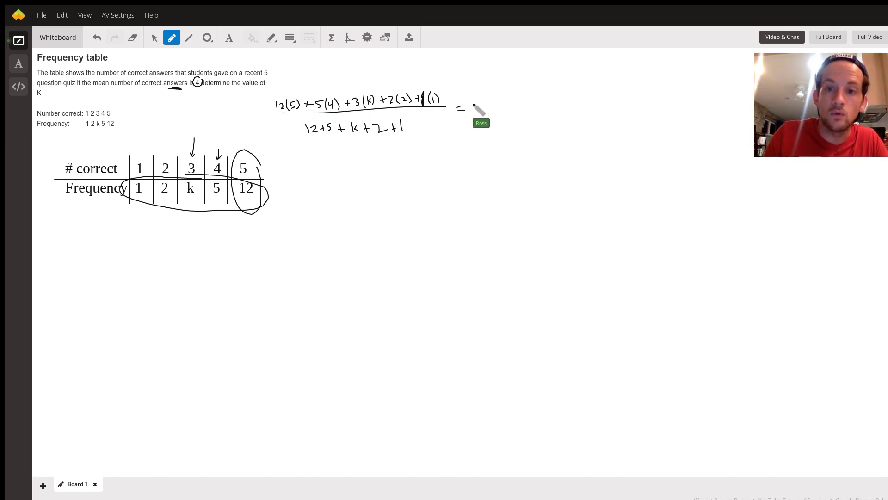
drag(472, 100, 481, 107)
drag(481, 99, 483, 116)
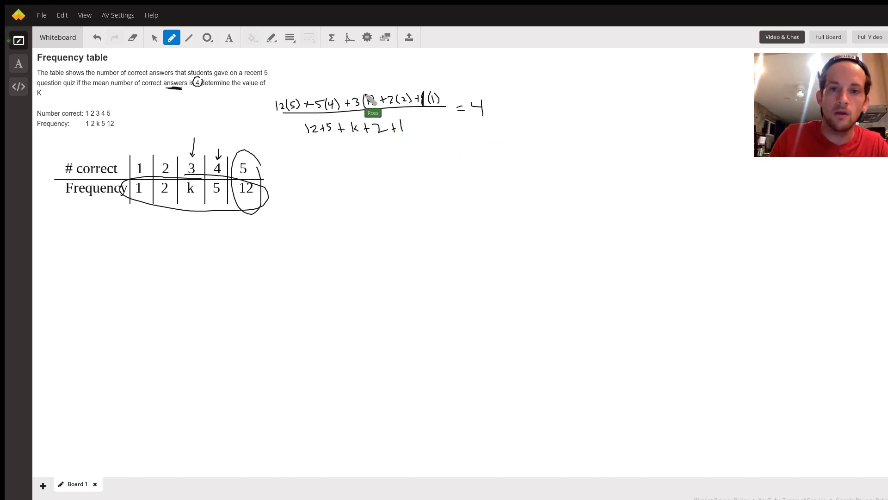
Bracket the 3(k) term, then write 3k + 85 over a new fraction bar with k + 20 beneath
drag(349, 95, 375, 94)
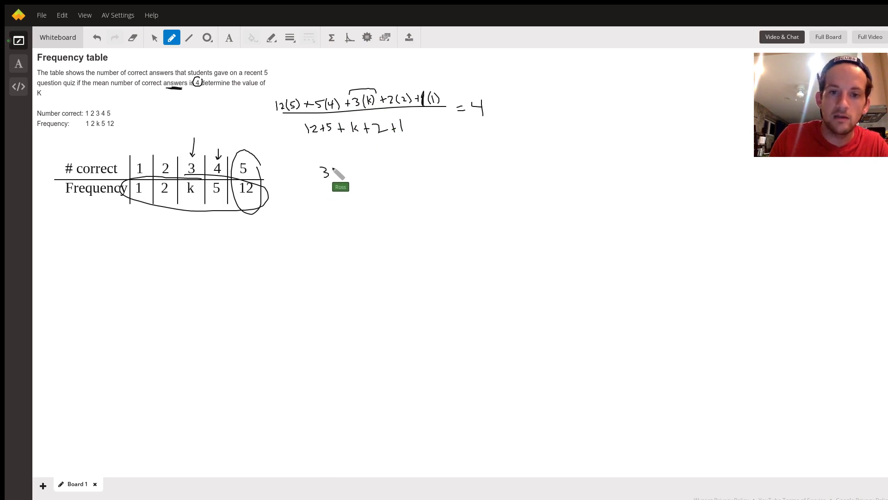
drag(331, 167, 339, 178)
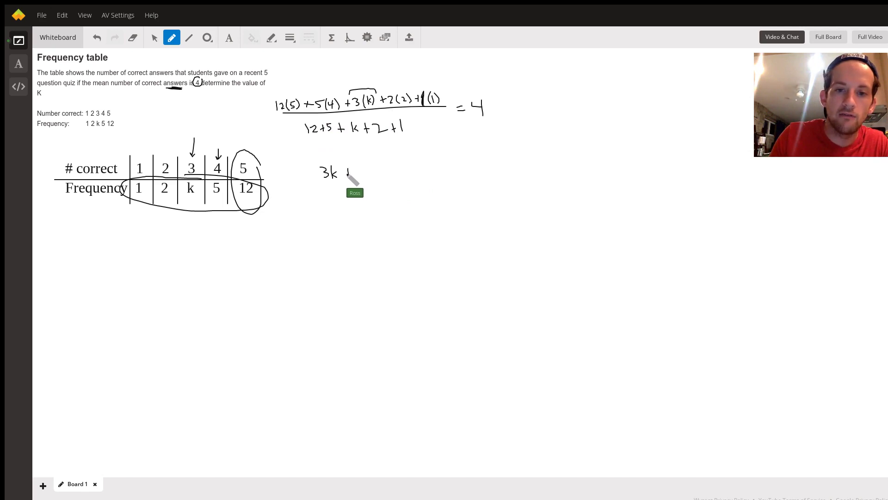
drag(344, 172, 352, 172)
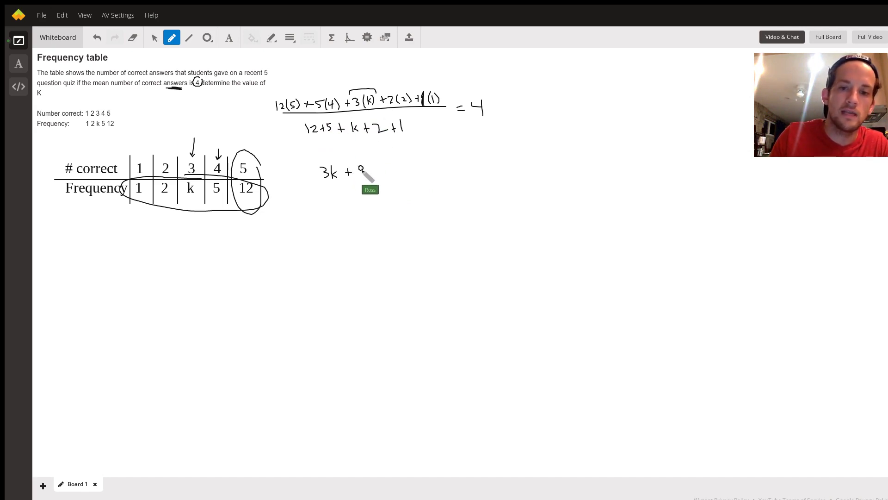
drag(365, 167, 372, 166)
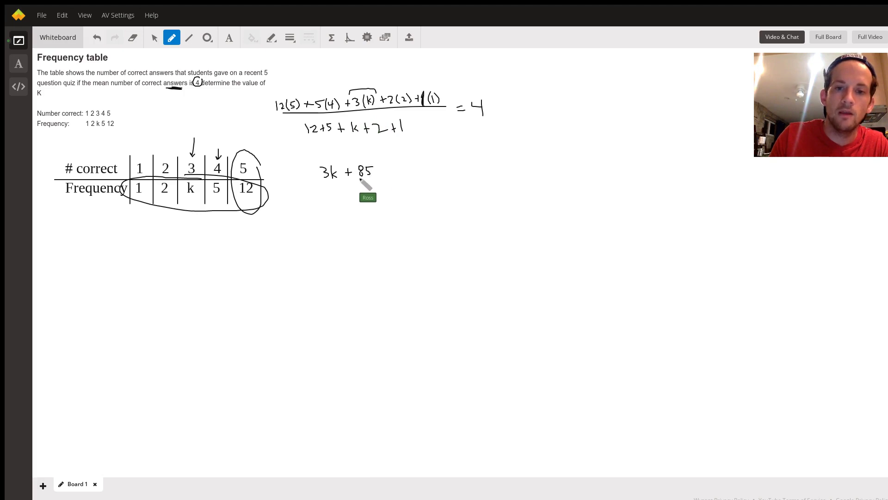
drag(319, 183, 385, 182)
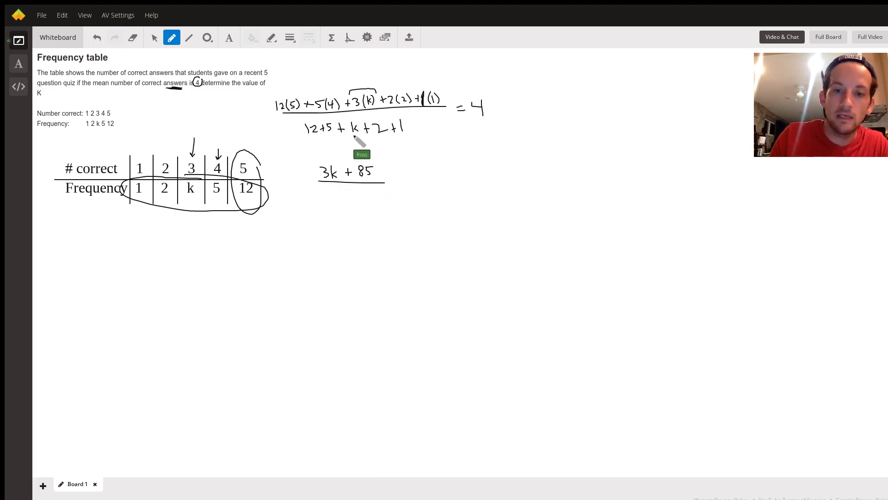
mouse_move(325, 187)
mouse_down()
mouse_move(327, 201)
mouse_move(409, 184)
mouse_up()
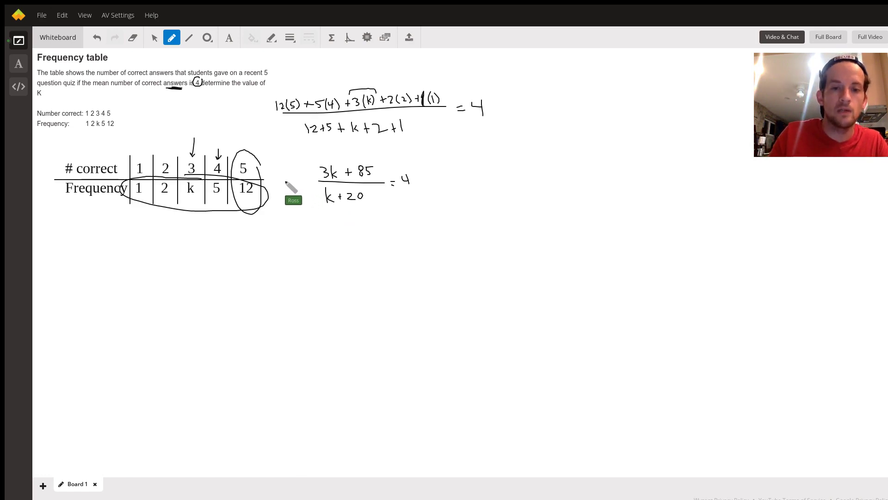
Write (k + 20) on both sides, distribute the 4, and write 3k + 85 = 4k + 80 below
mouse_move(281, 175)
mouse_down()
mouse_move(288, 186)
mouse_move(362, 204)
mouse_up()
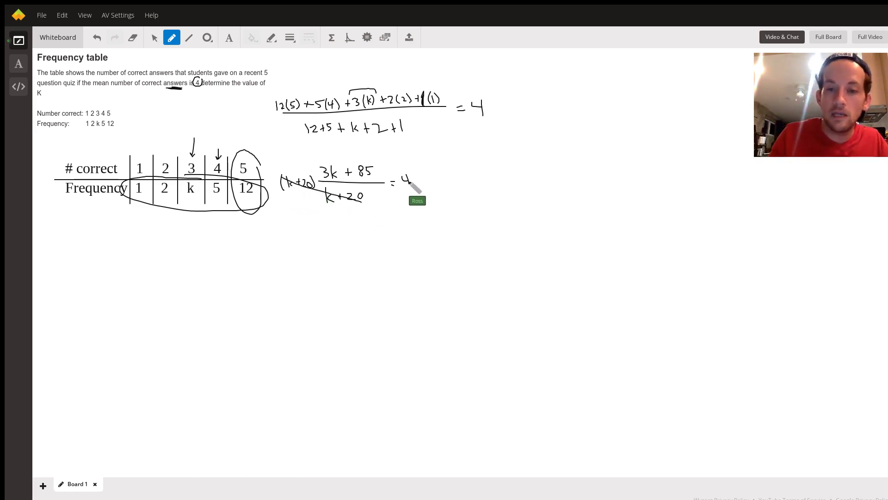
mouse_move(418, 169)
mouse_down()
mouse_move(419, 183)
mouse_move(461, 173)
mouse_move(463, 187)
mouse_up()
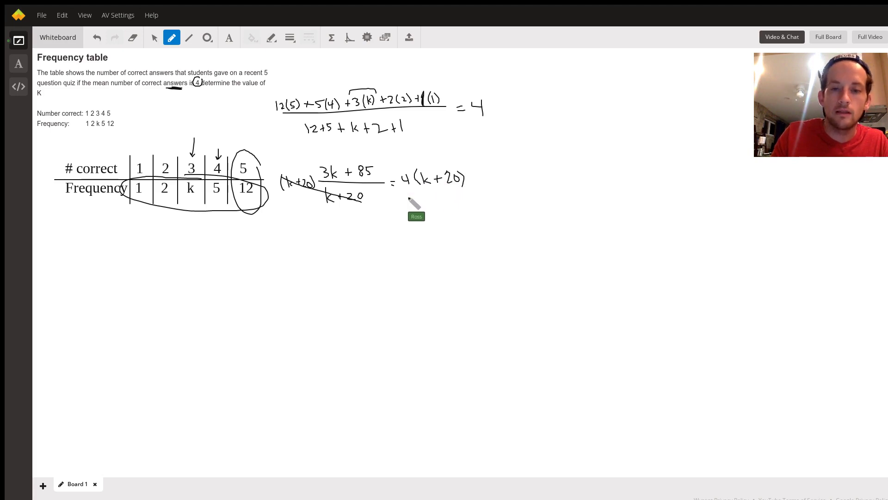
mouse_move(336, 222)
mouse_down()
mouse_move(342, 233)
mouse_move(403, 227)
mouse_up()
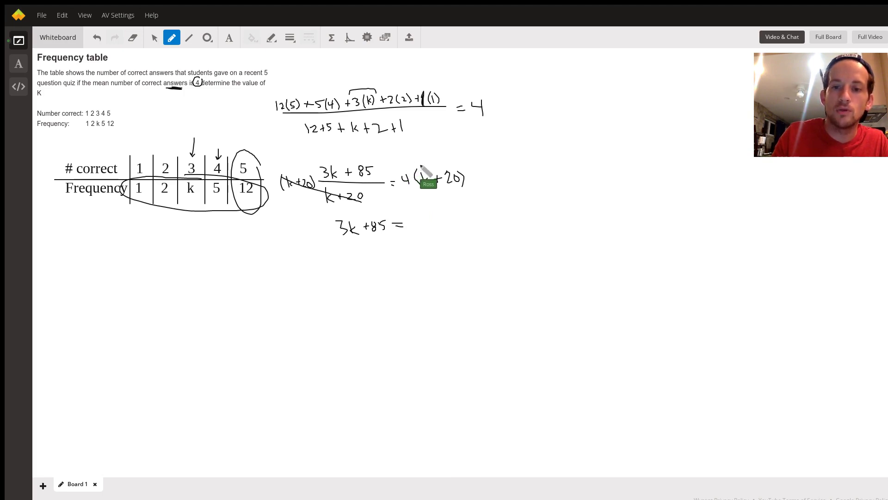
mouse_move(420, 165)
mouse_down()
mouse_move(407, 168)
mouse_move(437, 165)
mouse_up()
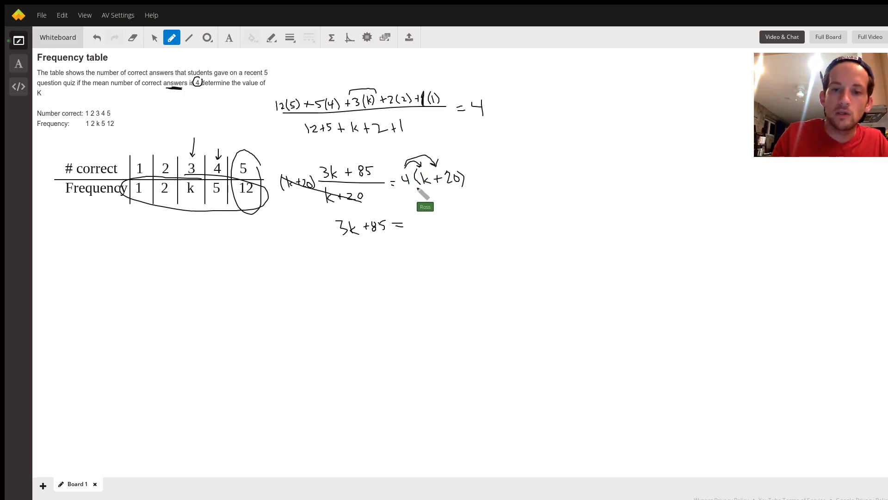
mouse_move(411, 218)
mouse_down()
mouse_move(432, 228)
mouse_move(457, 218)
mouse_up()
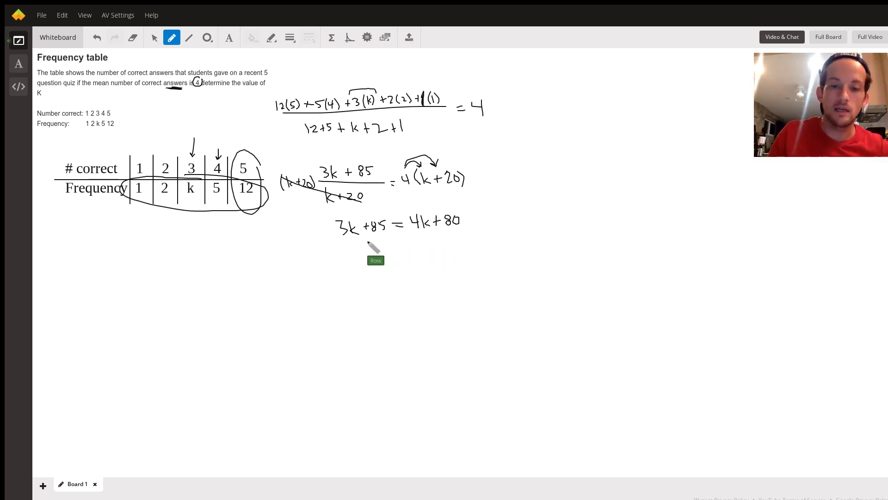
Subtract 85 and 4k from both sides, cancel terms, write -1k = -5, and draw a division bar
drag(365, 244, 378, 241)
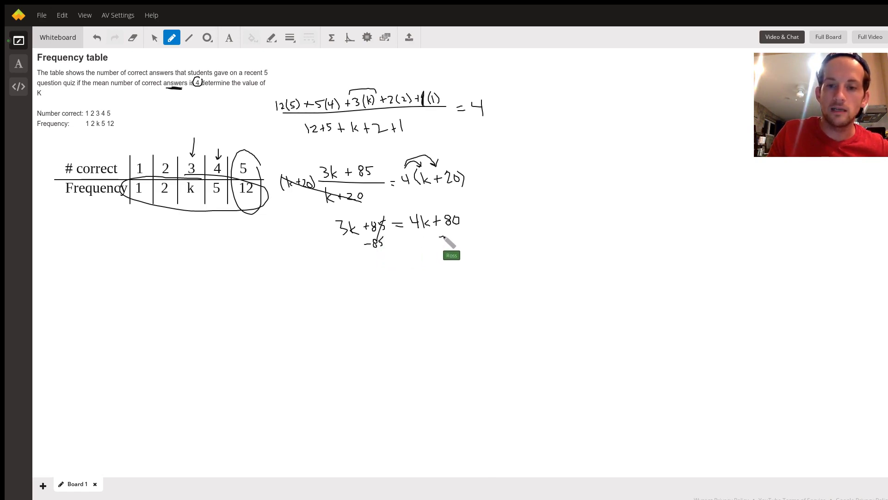
mouse_move(447, 234)
mouse_down()
mouse_move(456, 233)
mouse_move(424, 241)
mouse_up()
mouse_move(421, 233)
mouse_down()
mouse_move(422, 248)
mouse_move(433, 247)
mouse_up()
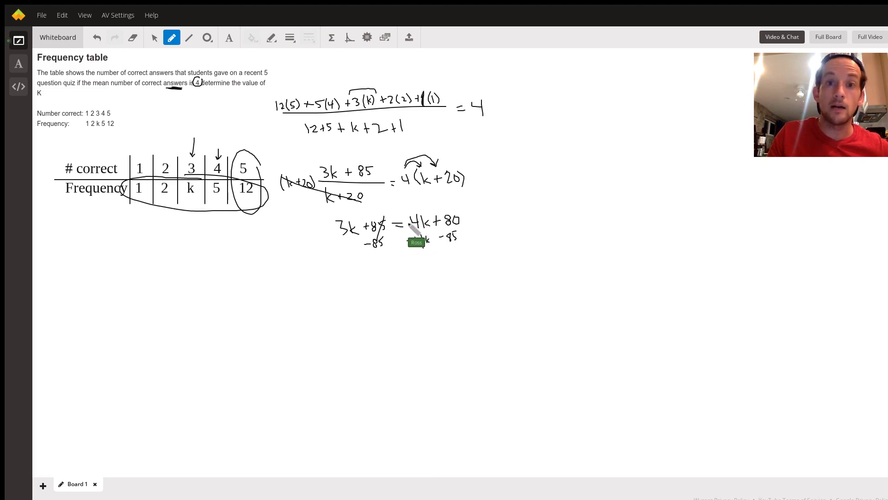
drag(325, 241, 349, 251)
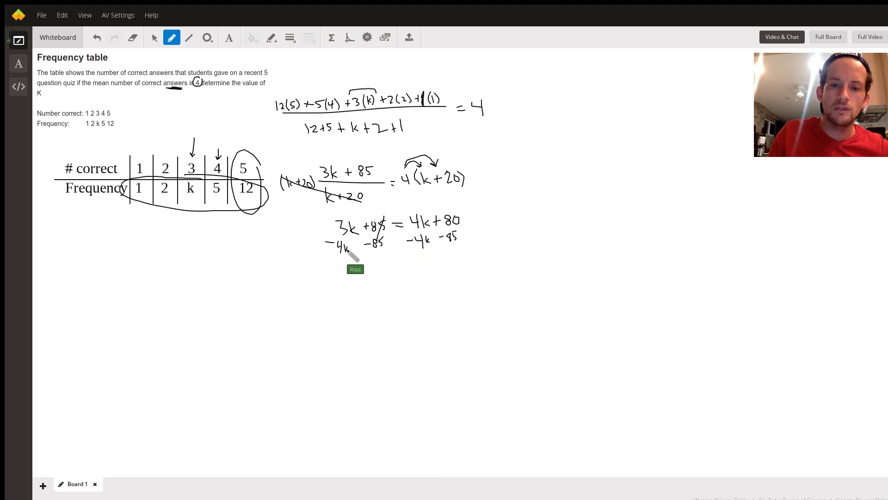
drag(424, 215, 418, 248)
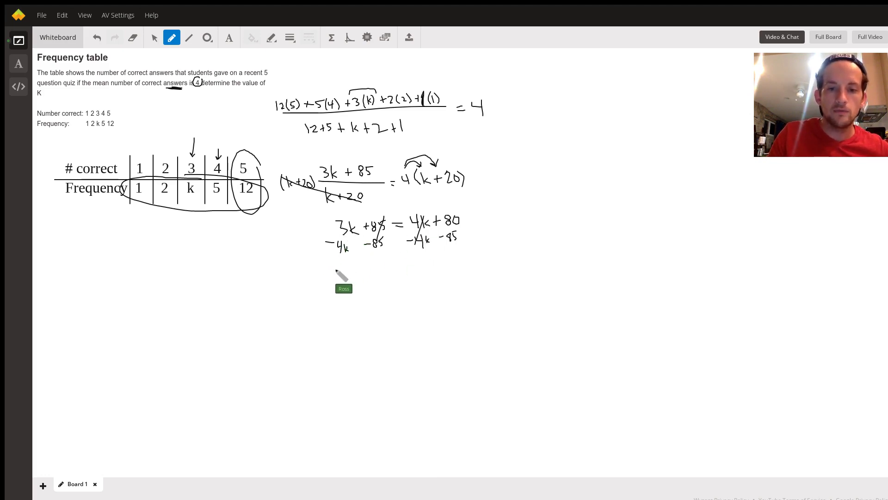
mouse_move(341, 276)
mouse_down()
mouse_move(402, 274)
mouse_move(407, 263)
mouse_up()
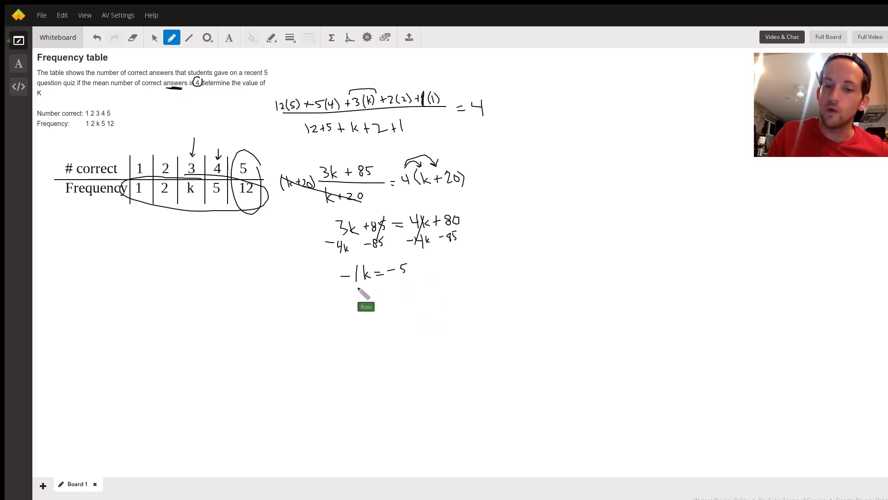
mouse_move(350, 287)
mouse_down()
mouse_move(373, 286)
mouse_move(371, 296)
mouse_move(359, 283)
mouse_move(415, 276)
mouse_move(409, 294)
mouse_up()
Divide -5 by -1, check the answer against the mean of 4, and arrow k in the table
mouse_move(452, 272)
mouse_down()
mouse_move(458, 283)
mouse_move(471, 282)
mouse_move(472, 269)
mouse_move(483, 273)
mouse_up()
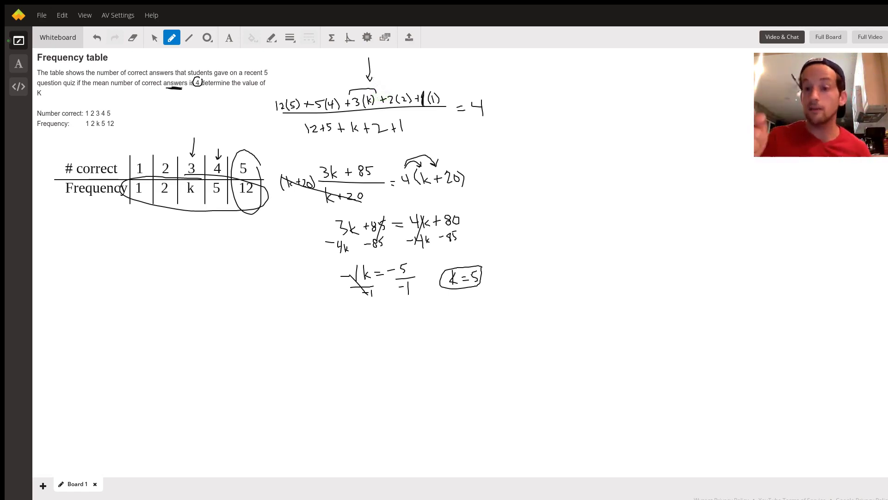
drag(478, 87, 488, 76)
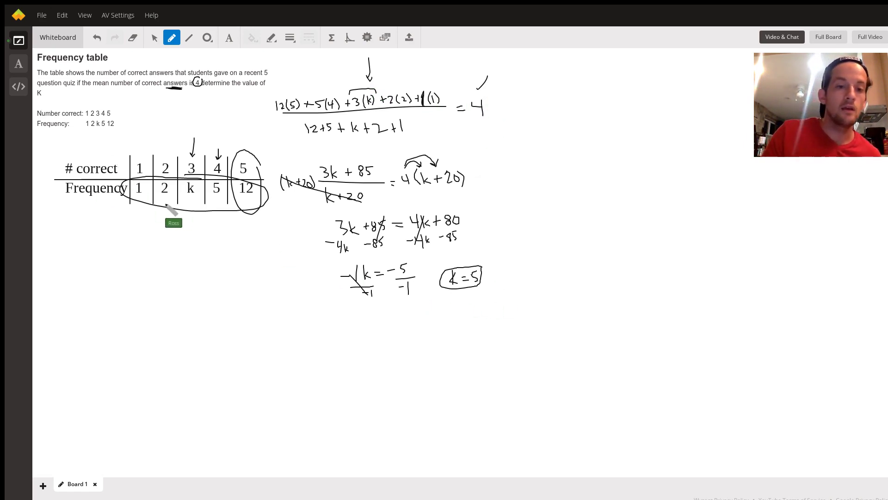
drag(194, 230, 188, 201)
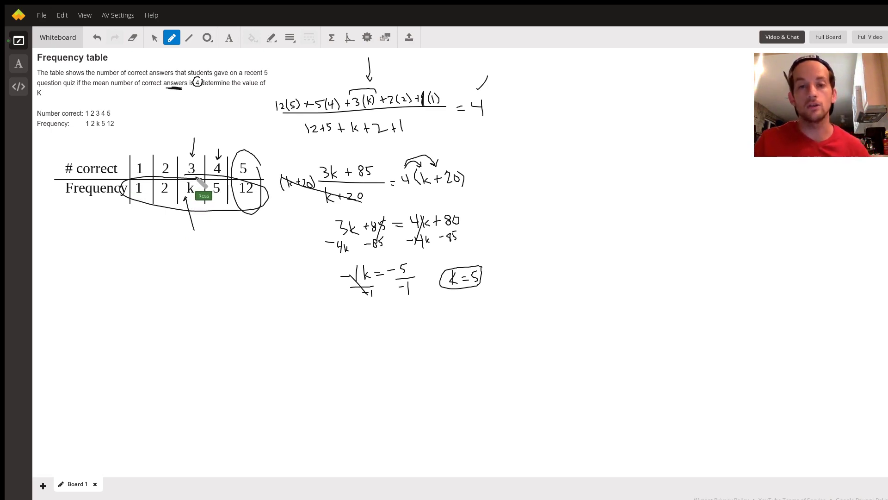